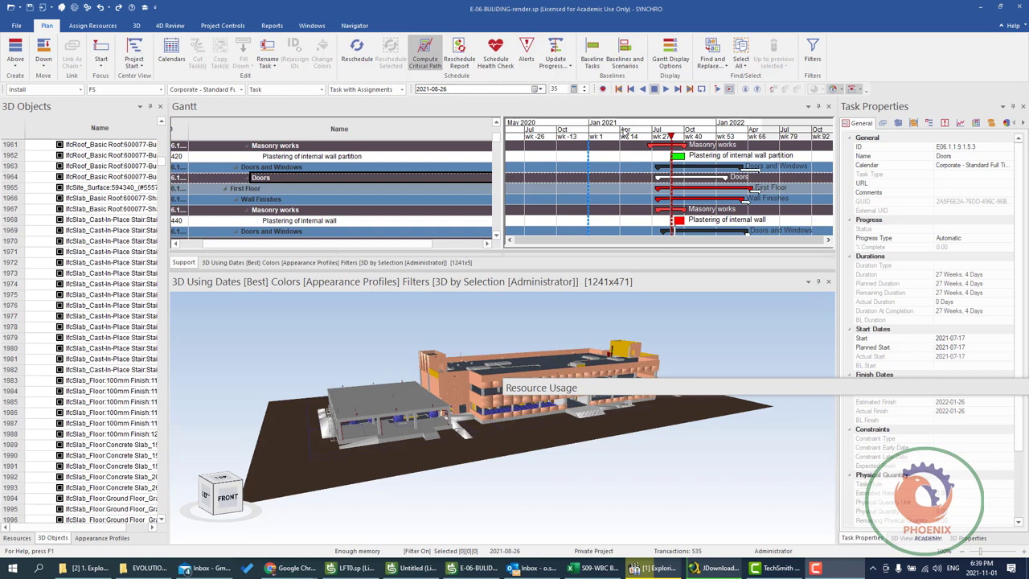
Step: Bring the SYNCHRO project forward at focus date 2021-07-11, with cranes on site
{"action": "left_click", "coordinate": [655, 136]}
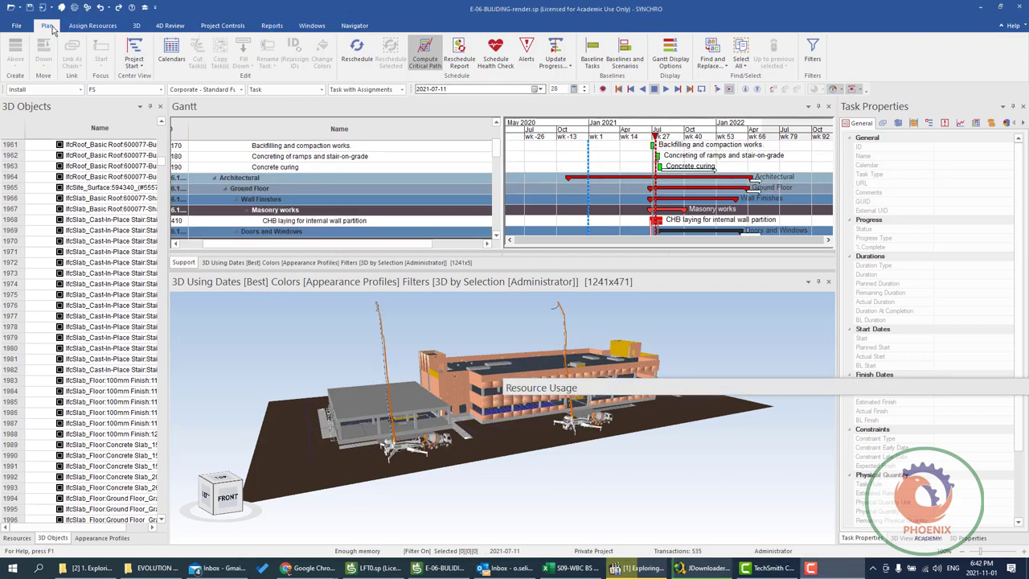
Step: Baseline all tasks under the default name Baseline 2021-11-01
{"action": "left_click", "coordinate": [597, 65]}
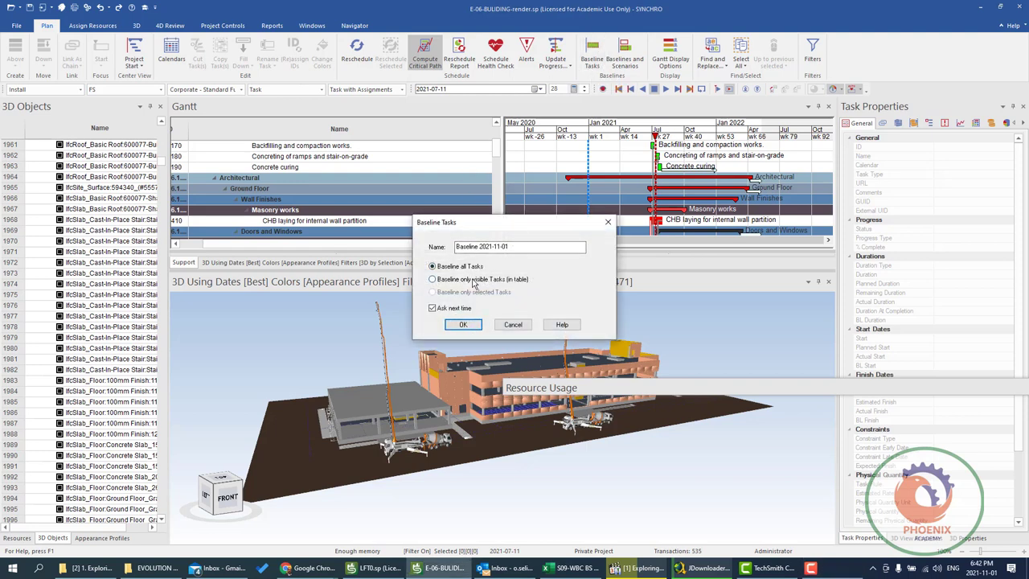
{"action": "left_click", "coordinate": [461, 325]}
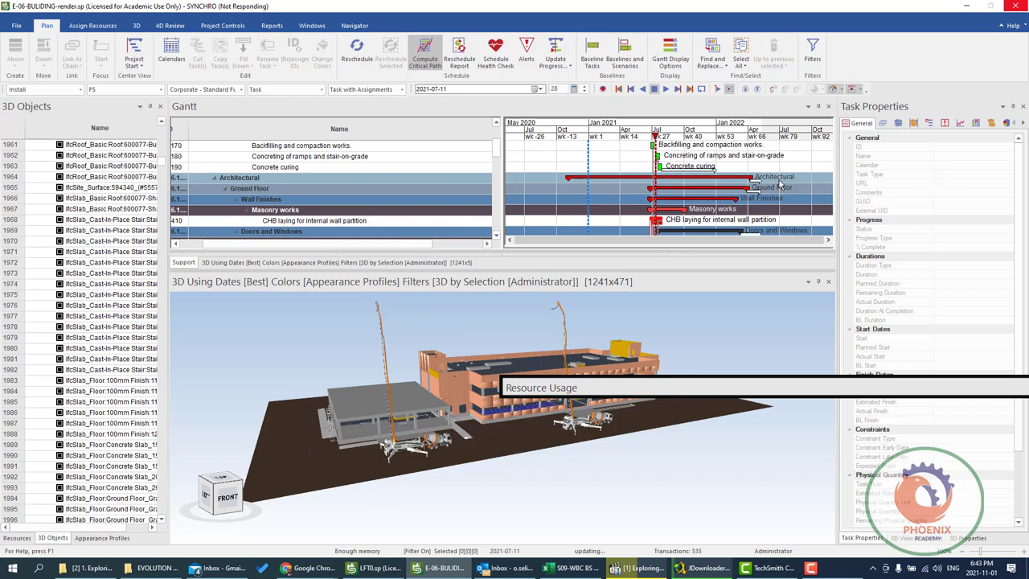
{"action": "left_click", "coordinate": [362, 27]}
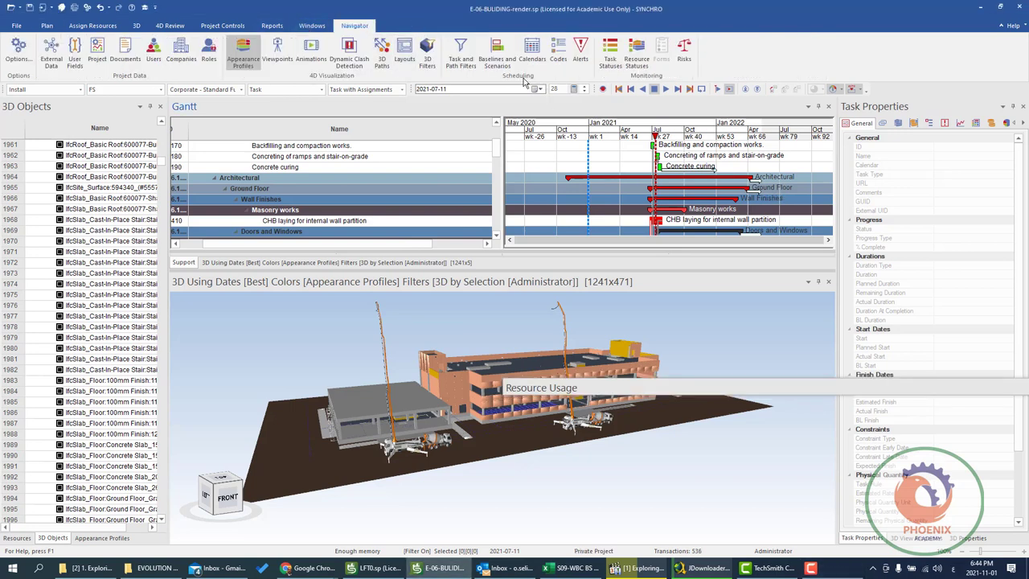
{"action": "left_click", "coordinate": [497, 55]}
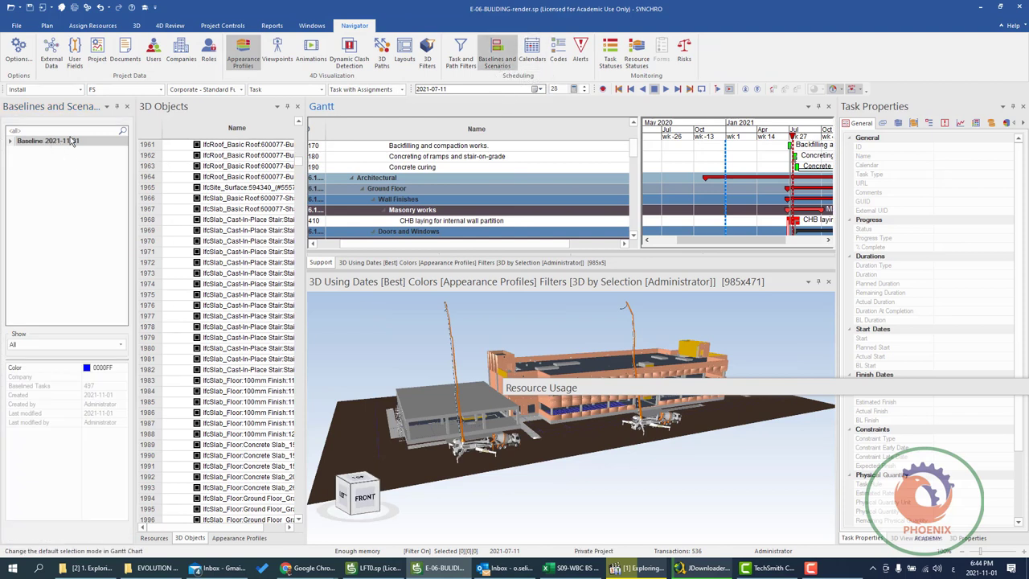
{"action": "left_click_drag", "start_coordinate": [471, 244], "coordinate": [535, 243]}
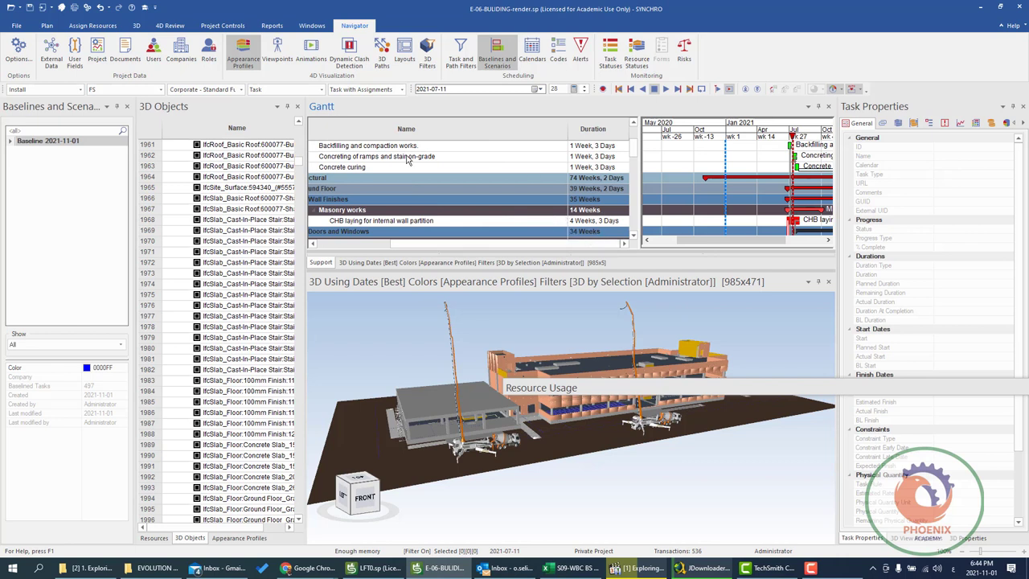
{"action": "left_click_drag", "start_coordinate": [482, 244], "coordinate": [482, 250]}
Step: Inspect the Baseline column group (BL Early Start, BL Late Finish) in Customize Columns without changes
{"action": "right_click", "coordinate": [594, 128]}
{"action": "left_click", "coordinate": [723, 187]}
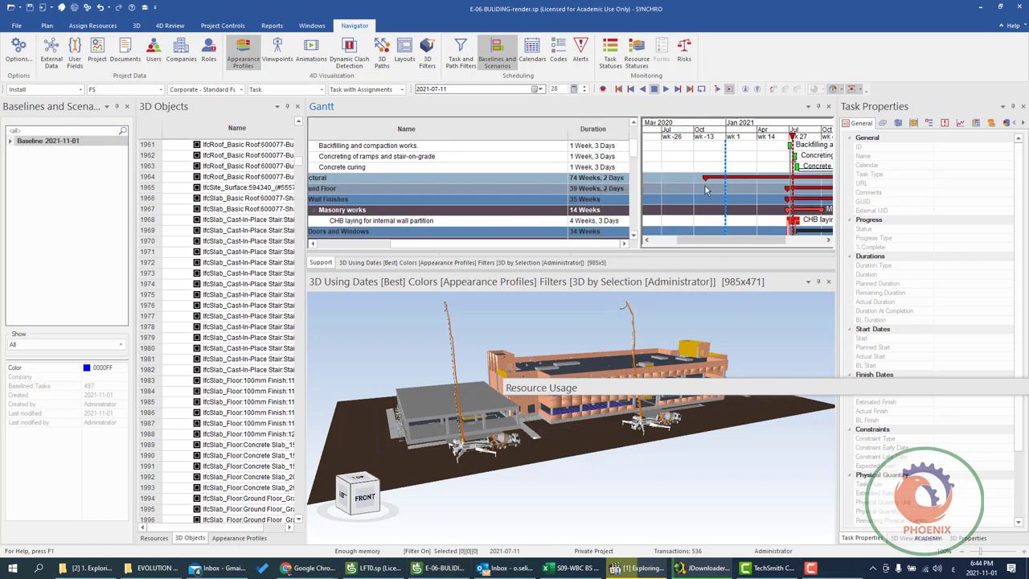
{"action": "right_click", "coordinate": [610, 126]}
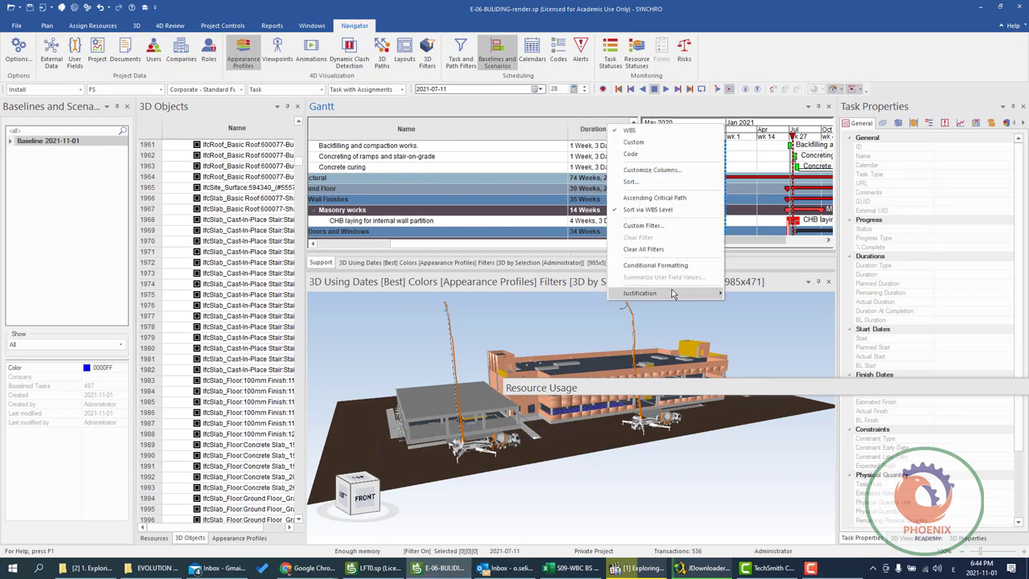
{"action": "mouse_move", "coordinate": [641, 293]}
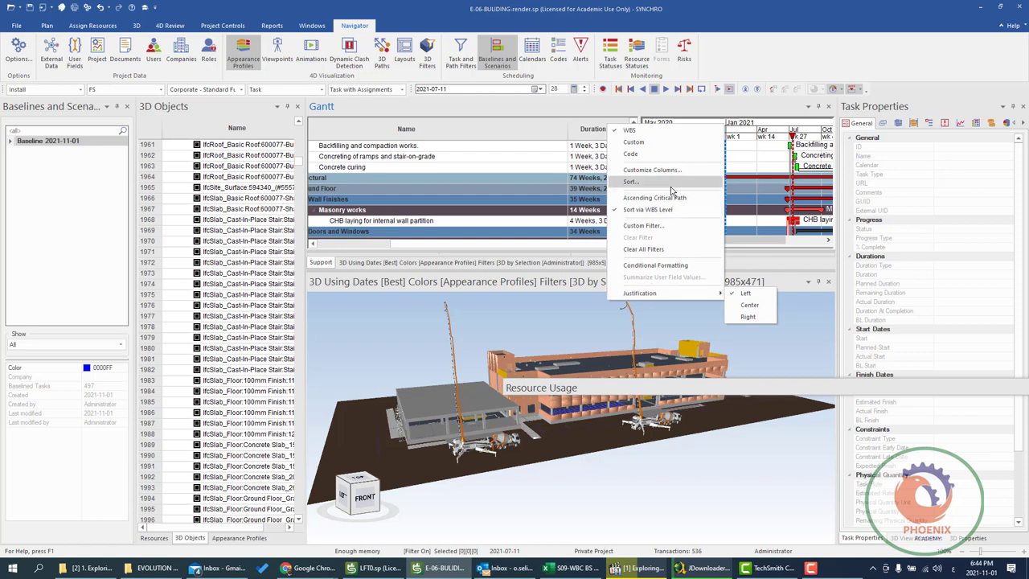
{"action": "left_click", "coordinate": [652, 170]}
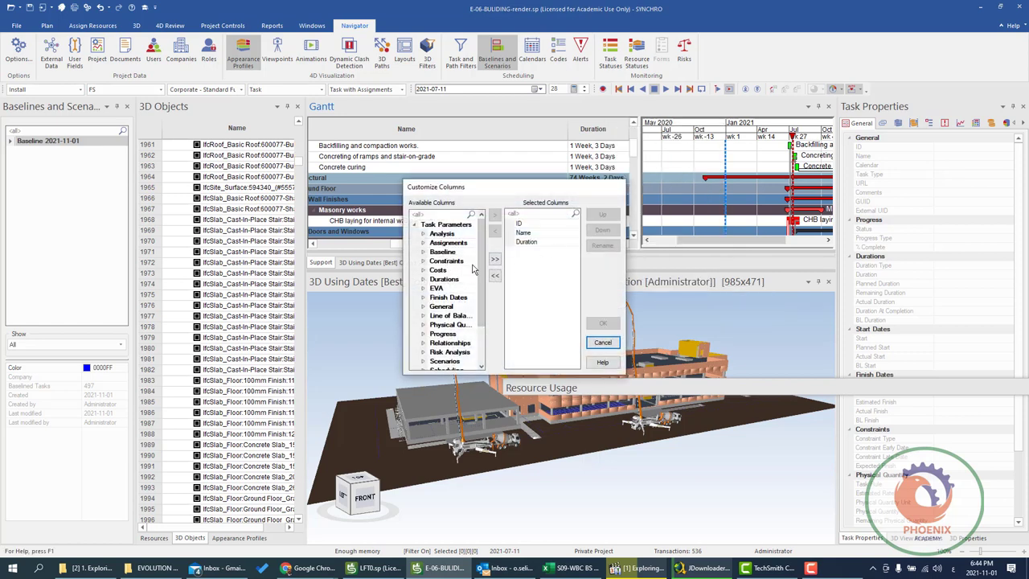
{"action": "left_click", "coordinate": [423, 252]}
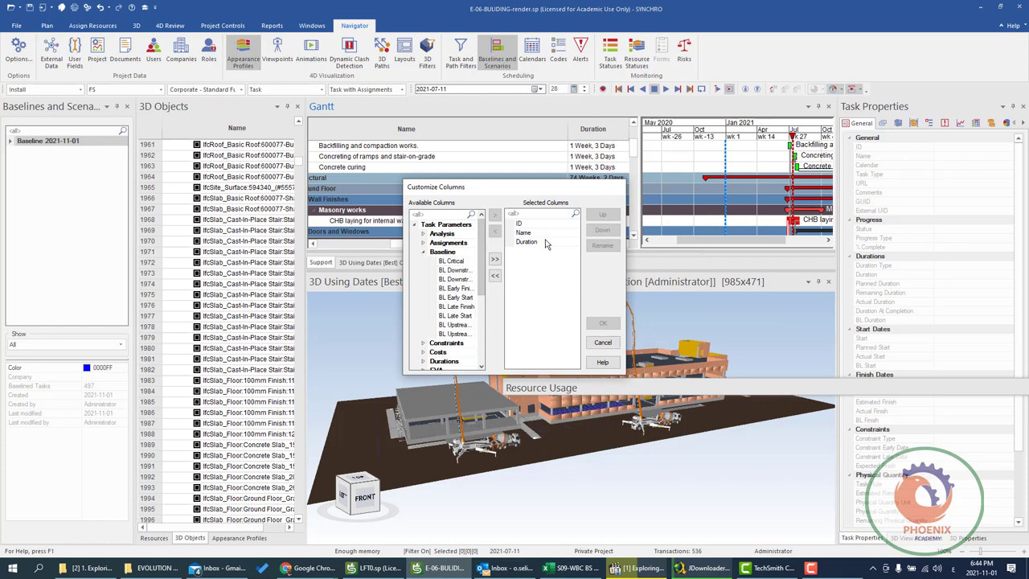
{"action": "left_click", "coordinate": [603, 343]}
Step: Review the Concrete curing and Architectural tasks, noting the Architectural 74-week duration
{"action": "left_click", "coordinate": [790, 167]}
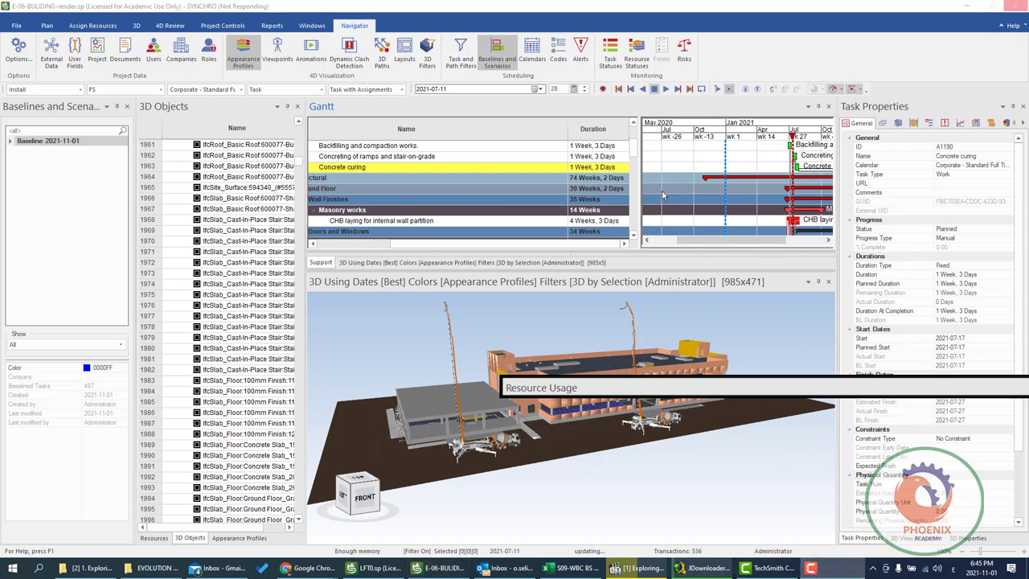
{"action": "left_click", "coordinate": [704, 177]}
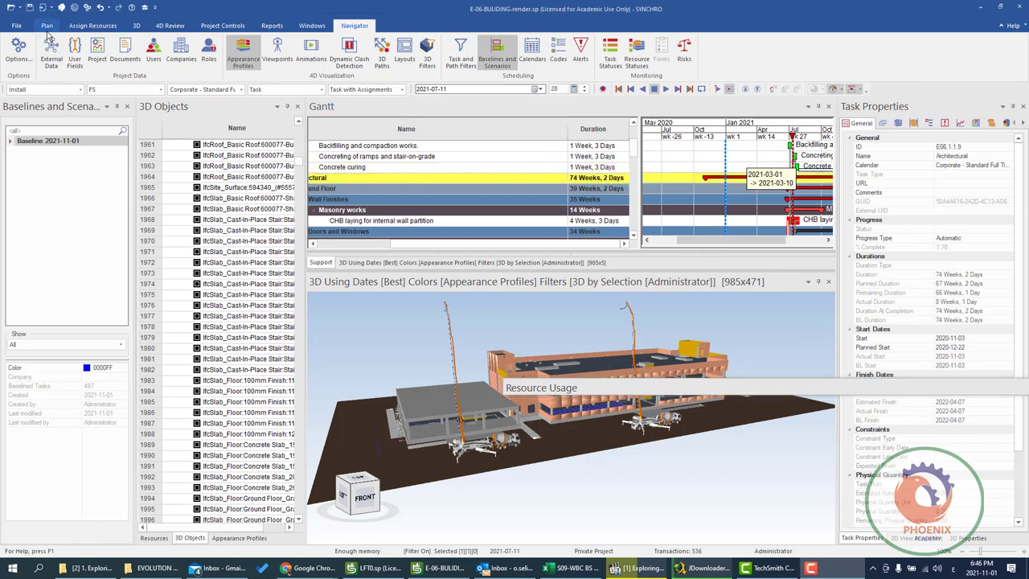
{"action": "left_click", "coordinate": [46, 25]}
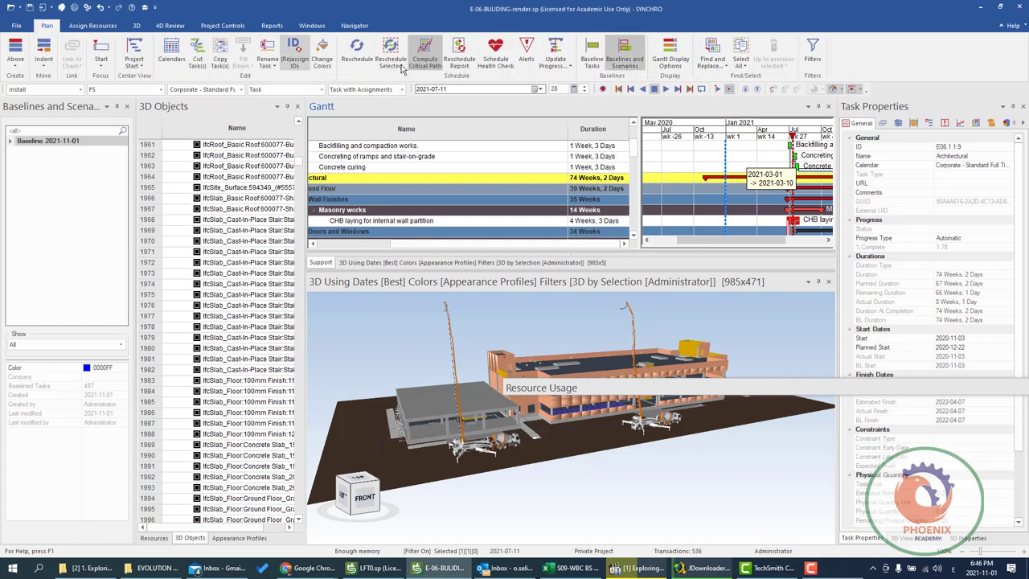
Step: Save another all-tasks baseline named 'Baseline x 2021-11-01'
{"action": "left_click", "coordinate": [592, 59]}
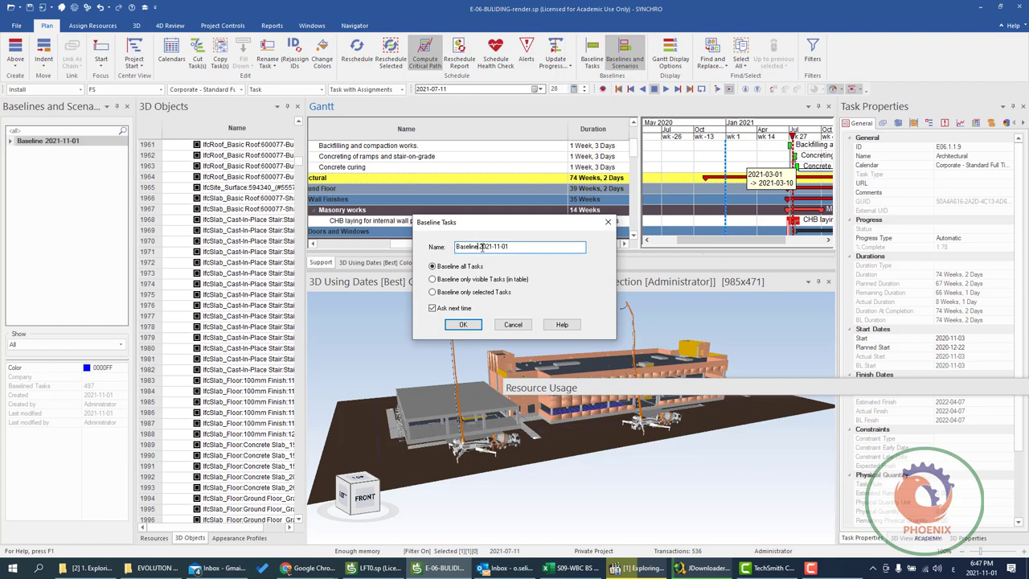
{"action": "left_click_drag", "start_coordinate": [482, 247], "coordinate": [510, 247]}
{"action": "type", "text": "01-11-2021 -"}
{"action": "key", "text": "ctrl+z"}
{"action": "type", "text": "x"}
{"action": "left_click", "coordinate": [463, 324]}
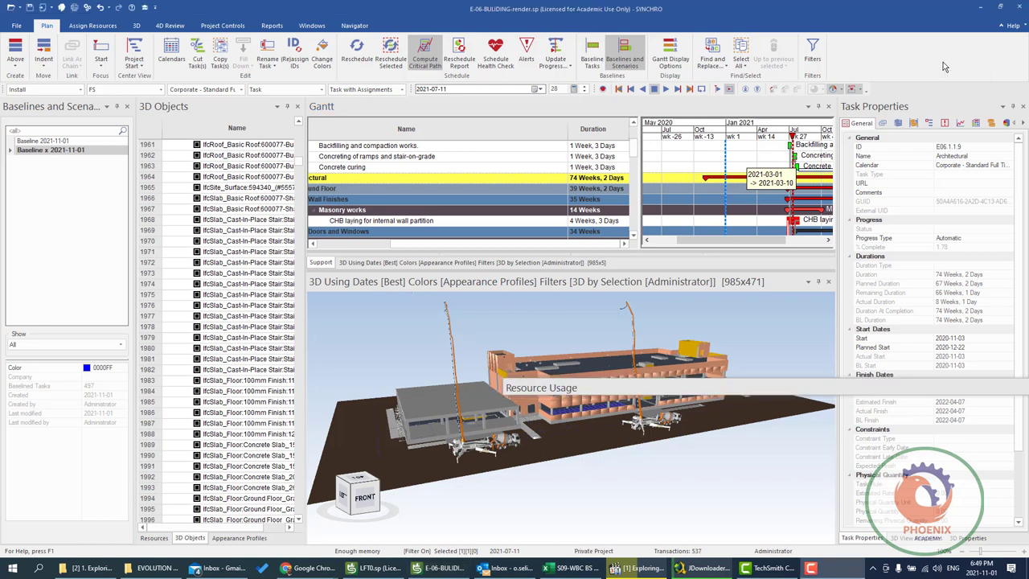
Step: Select Baseline 2021-11-01, then move to the Chrome window with the YouTube video
{"action": "left_click", "coordinate": [41, 141]}
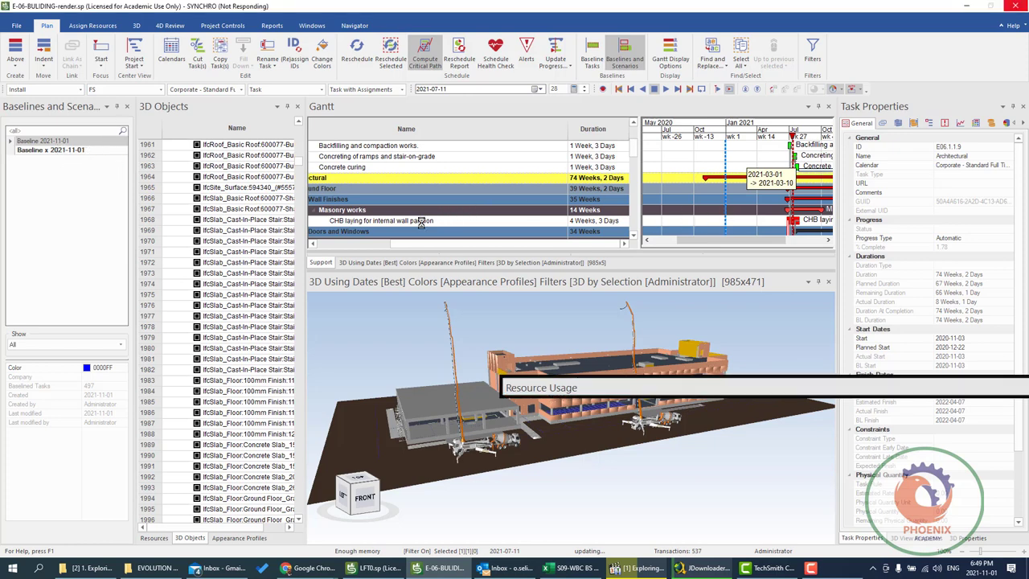
{"action": "left_click", "coordinate": [310, 571]}
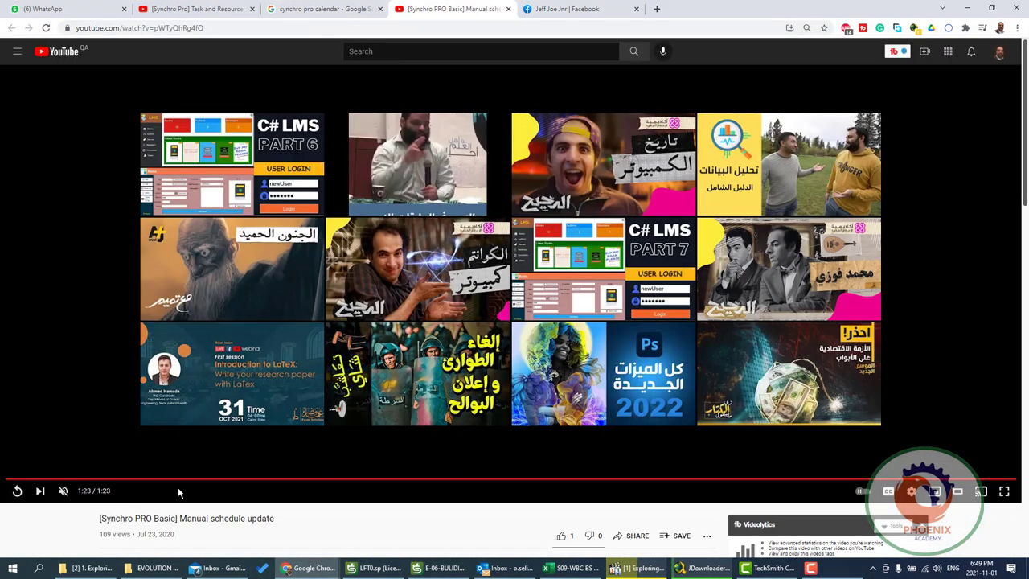
Step: Browse the Task and Resource Usage, Schedule Baseline Comparison and SYNCHRO Office Hours videos
{"action": "left_click", "coordinate": [161, 6]}
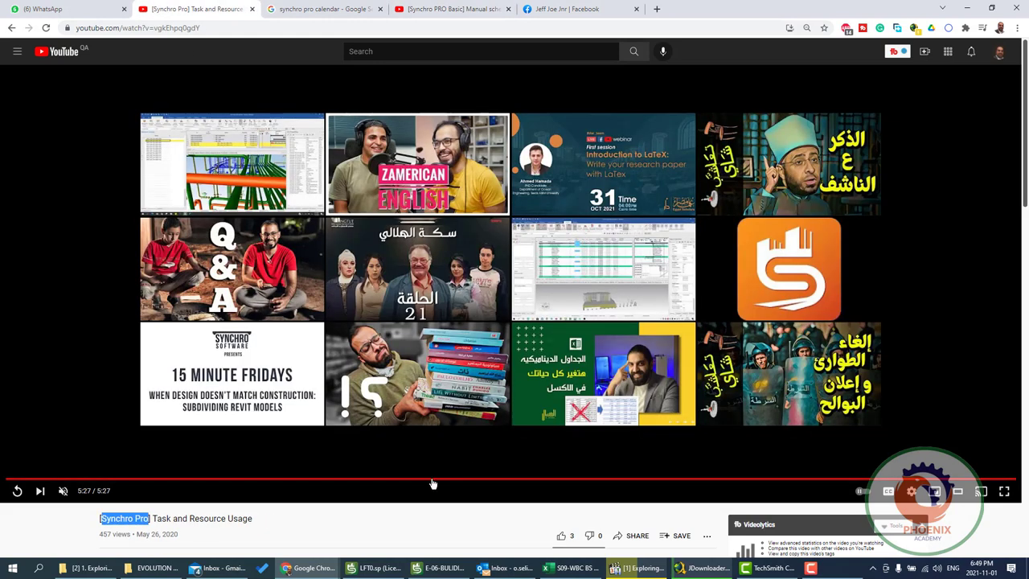
{"action": "left_click", "coordinate": [314, 567]}
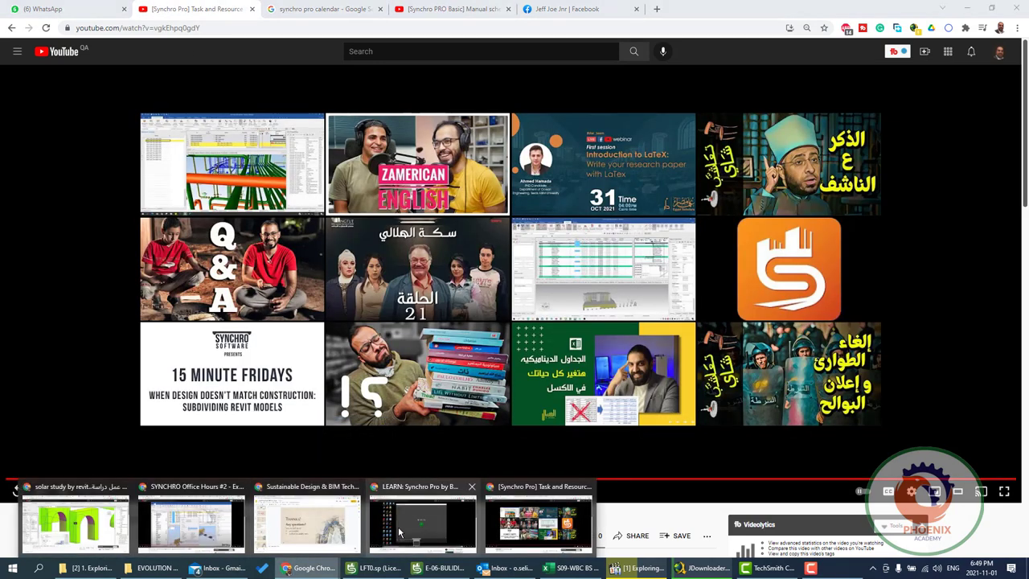
{"action": "mouse_move", "coordinate": [422, 523]}
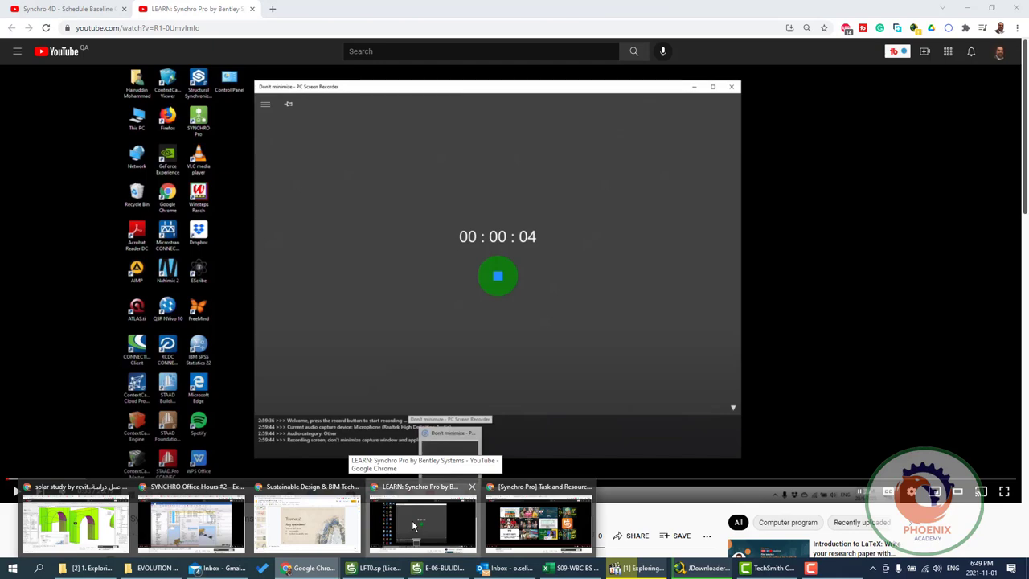
{"action": "left_click", "coordinate": [413, 527]}
{"action": "left_click", "coordinate": [113, 9]}
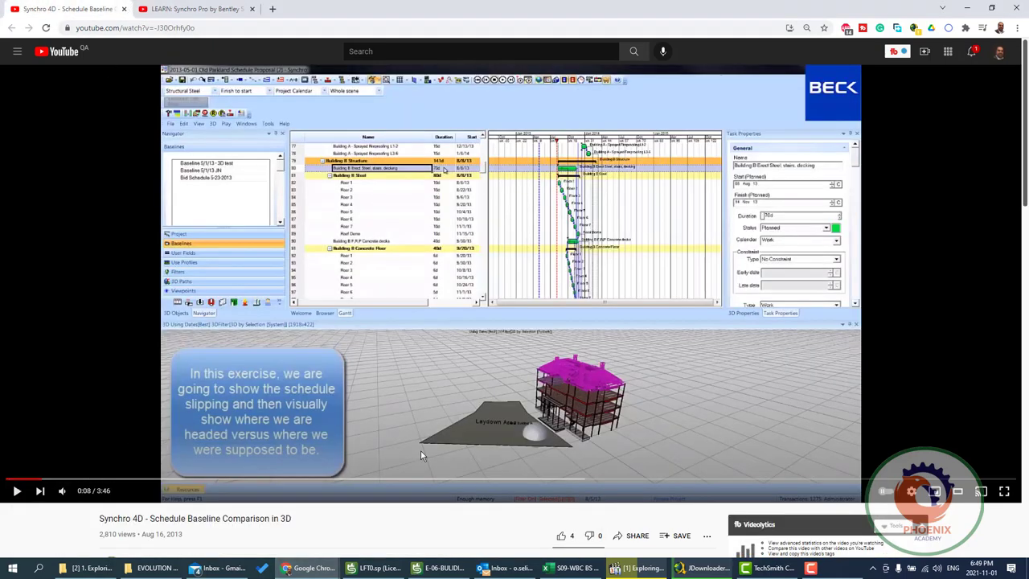
{"action": "left_click", "coordinate": [312, 568]}
{"action": "mouse_move", "coordinate": [191, 522]}
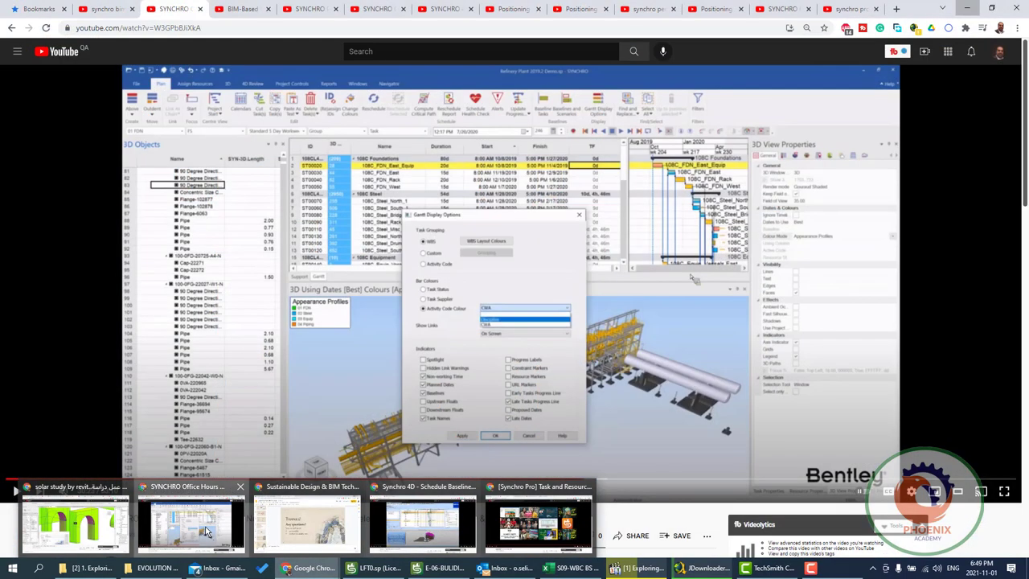
{"action": "left_click", "coordinate": [207, 531]}
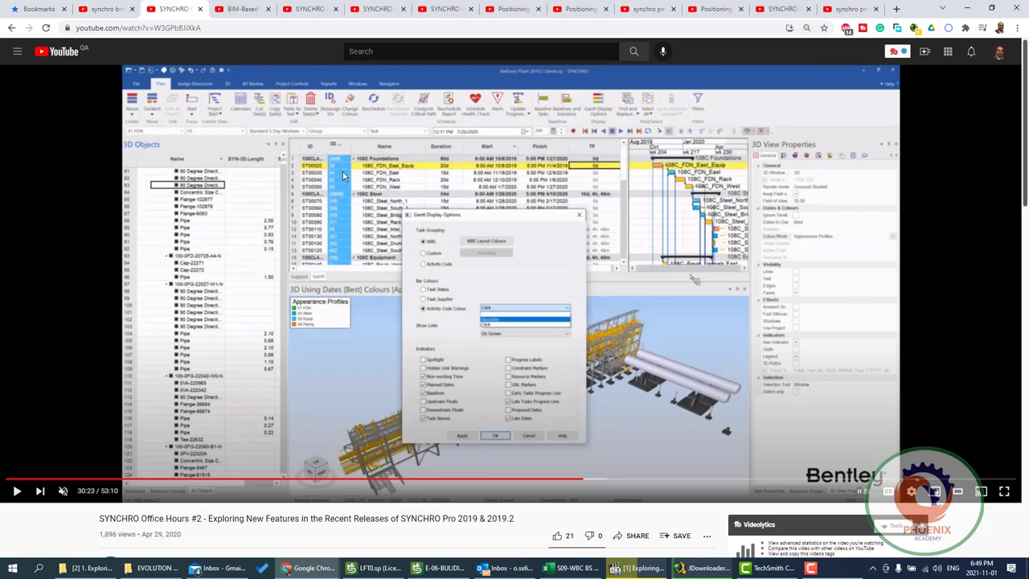
{"action": "left_click", "coordinate": [312, 568]}
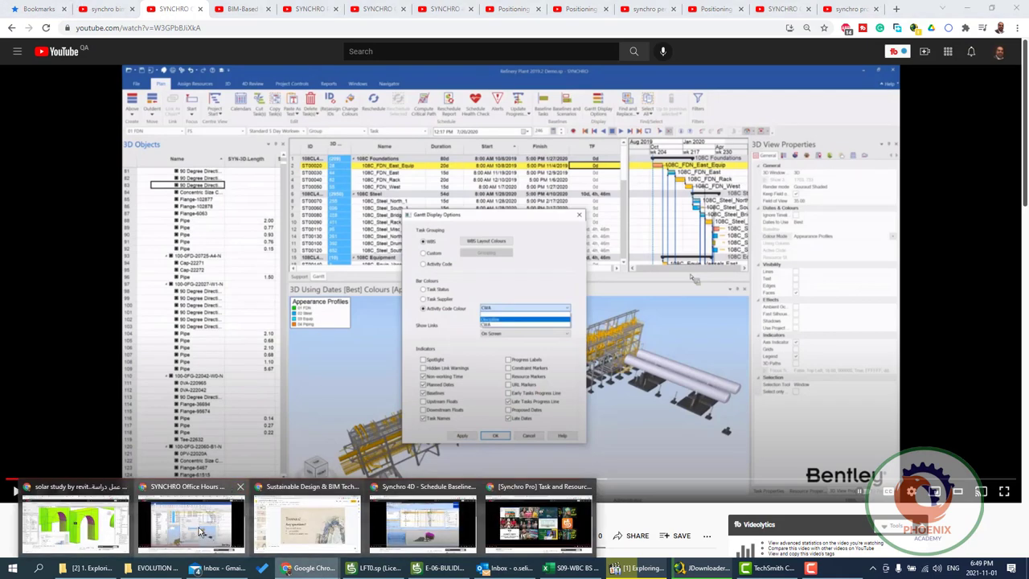
{"action": "left_click", "coordinate": [201, 531]}
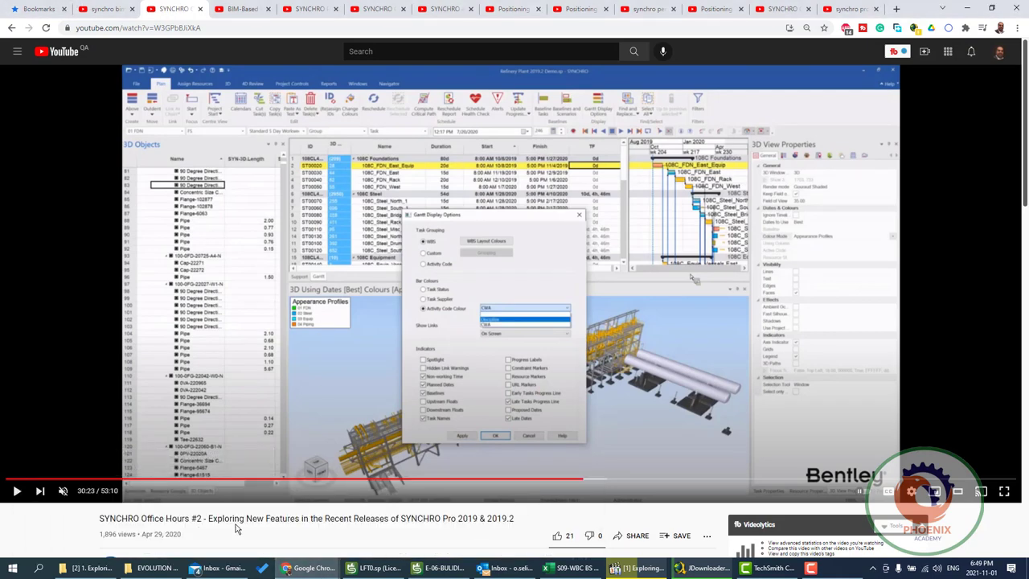
Step: Browse the Revit solar study, P6 sync, Linking Resources and Export AVI videos
{"action": "left_click", "coordinate": [293, 567]}
{"action": "left_click", "coordinate": [104, 526]}
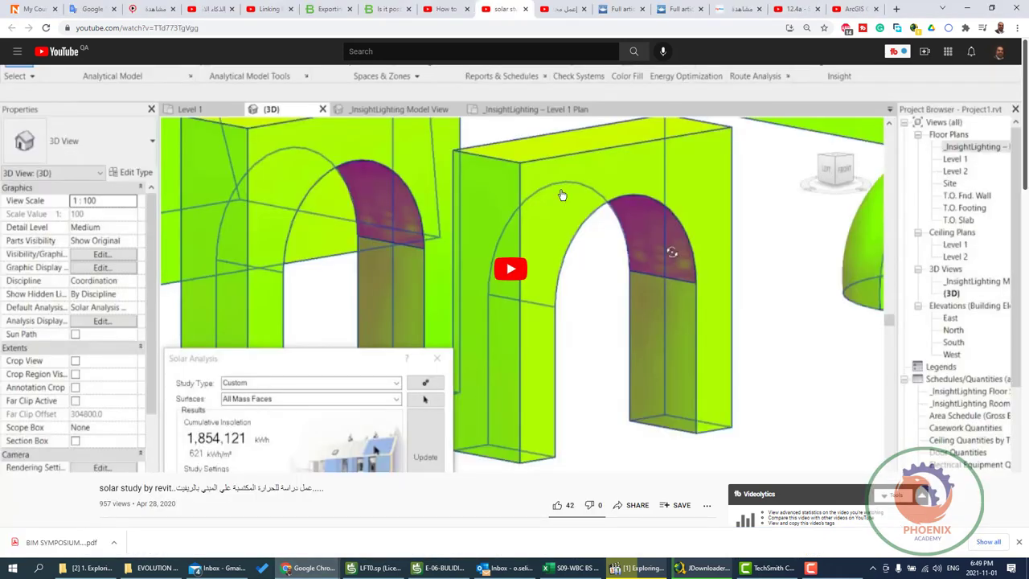
{"action": "left_click", "coordinate": [451, 8]}
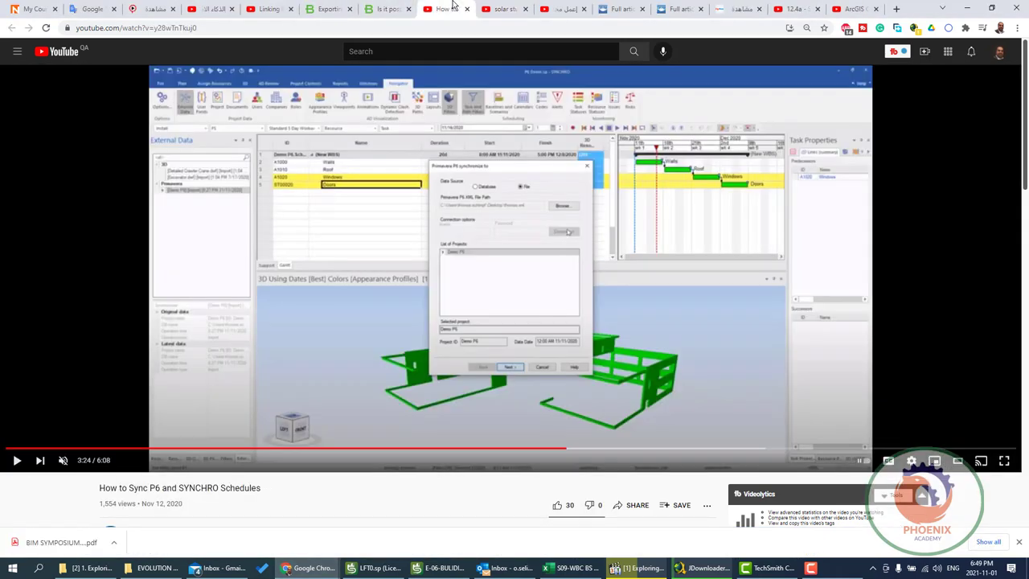
{"action": "left_click", "coordinate": [500, 6]}
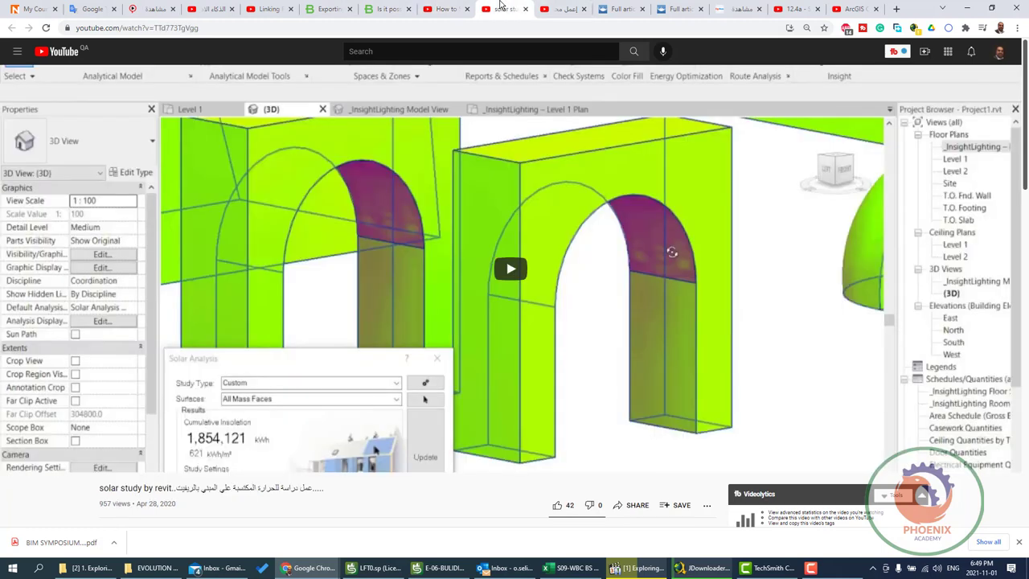
{"action": "left_click", "coordinate": [264, 6]}
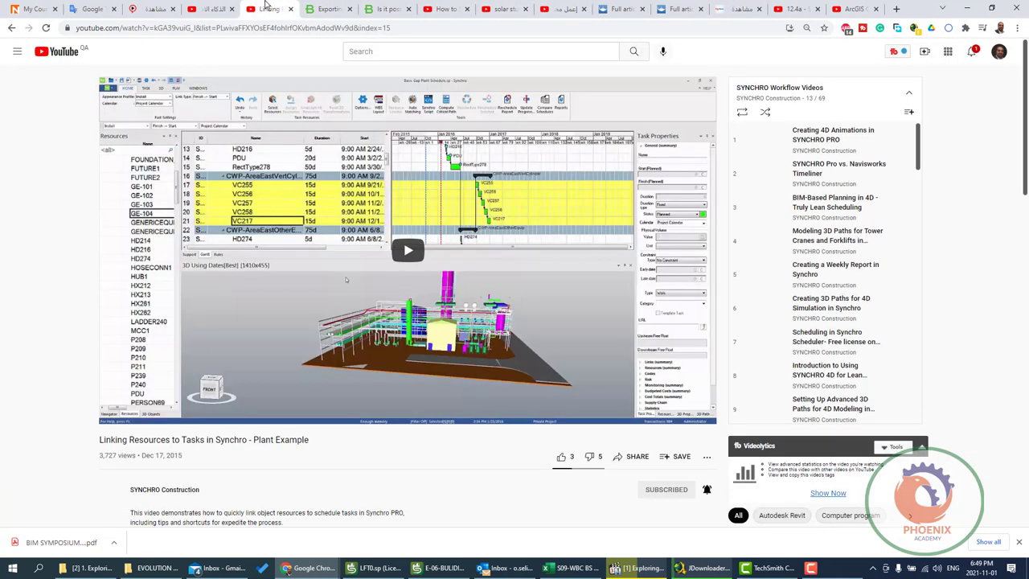
{"action": "left_click", "coordinate": [799, 8]}
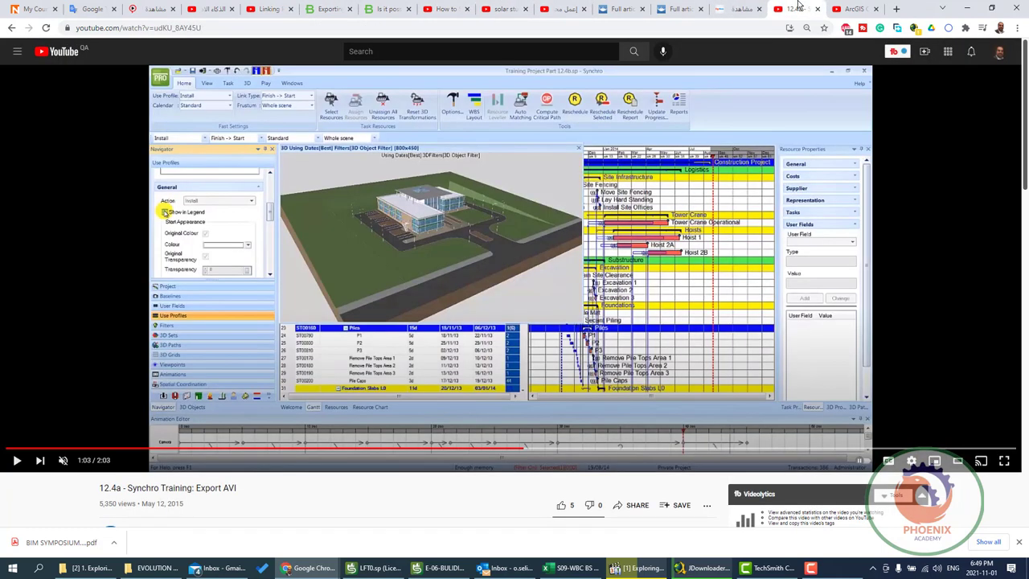
Step: Browse more SYNCHRO videos, end on Manual schedule update, and show recently closed pages
{"action": "left_click", "coordinate": [286, 568]}
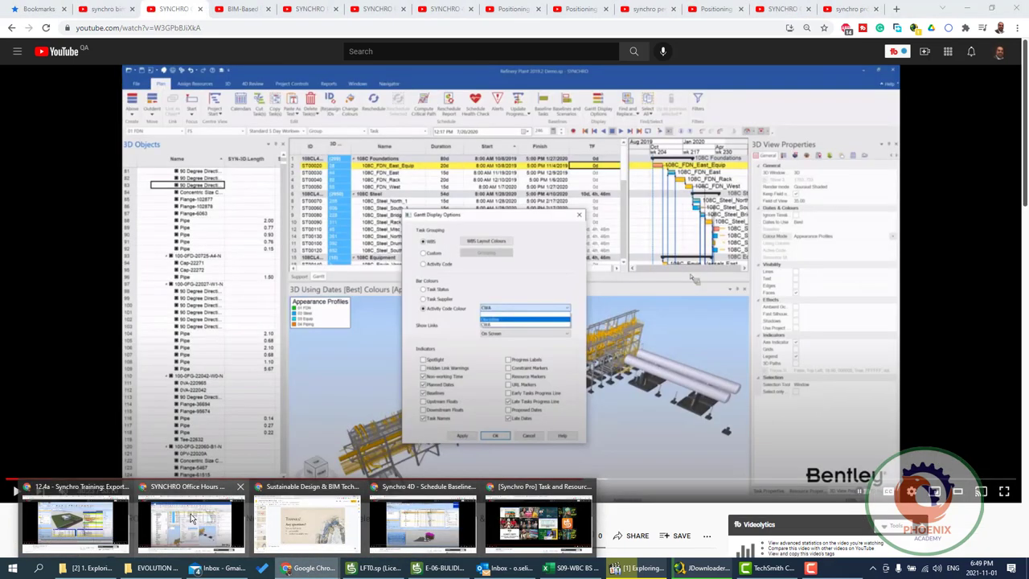
{"action": "left_click", "coordinate": [191, 519]}
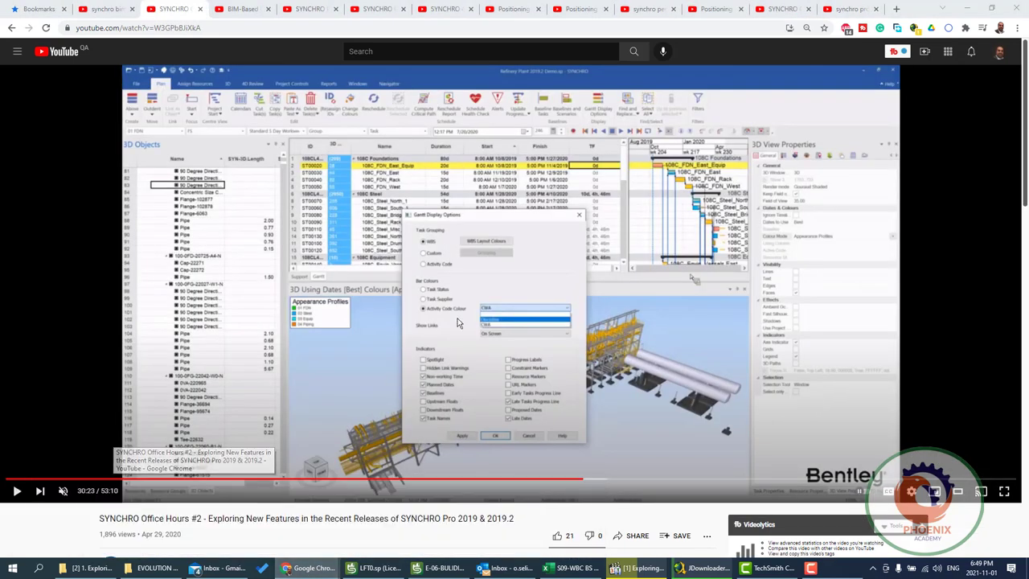
{"action": "left_click", "coordinate": [237, 5]}
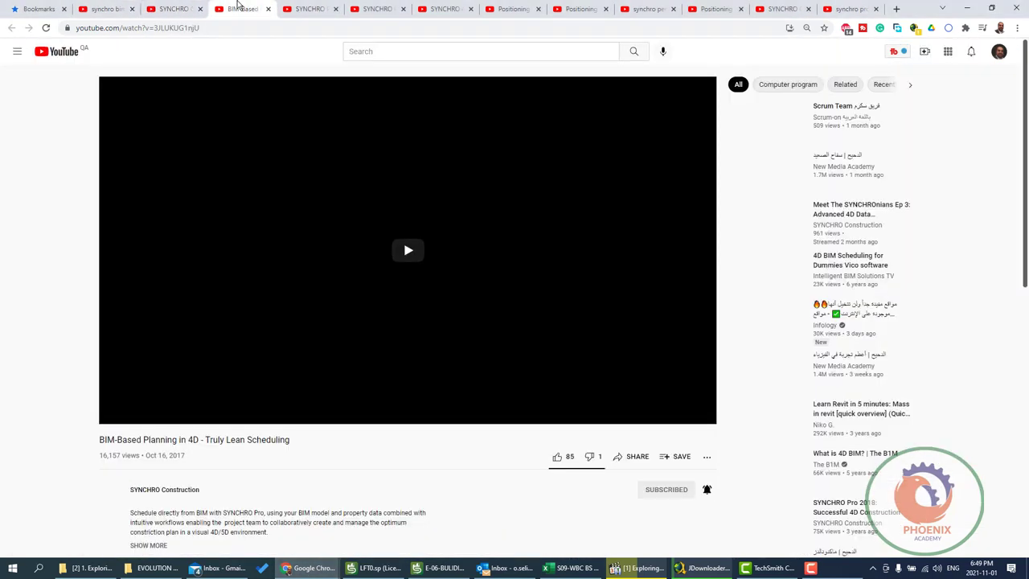
{"action": "left_click", "coordinate": [310, 8]}
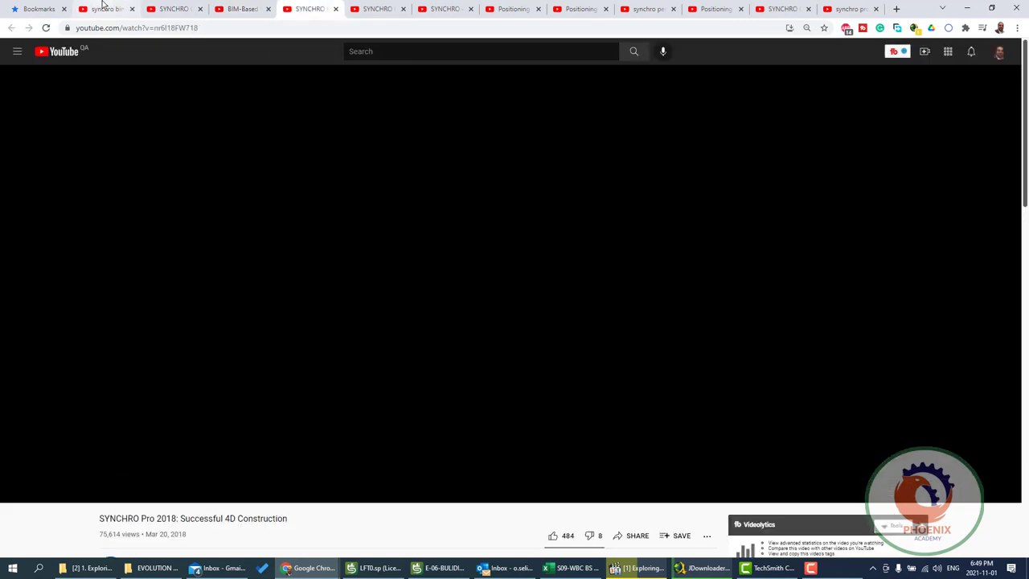
{"action": "left_click", "coordinate": [105, 9]}
{"action": "mouse_move", "coordinate": [308, 567]}
{"action": "left_click", "coordinate": [422, 519]}
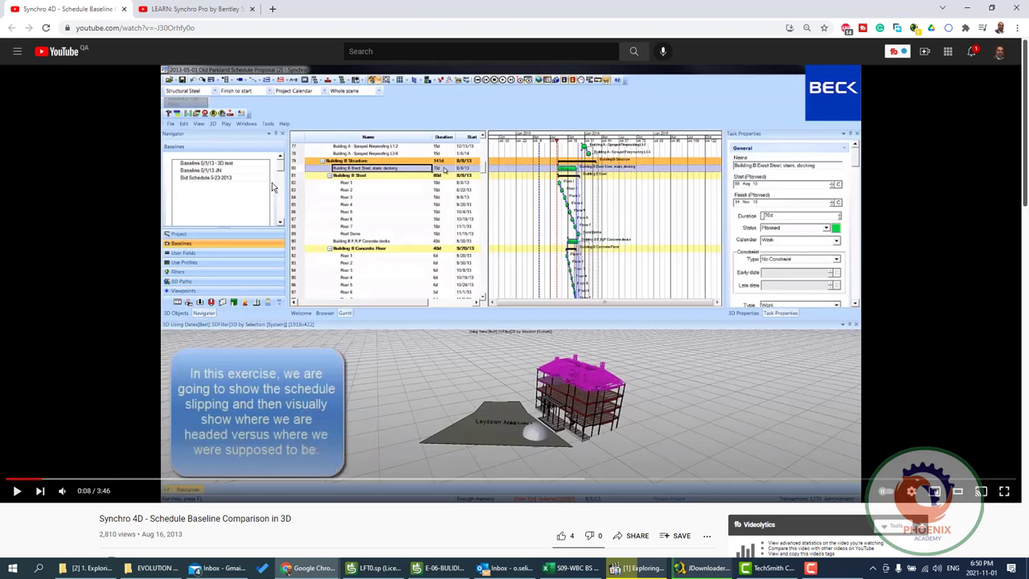
{"action": "left_click", "coordinate": [199, 7]}
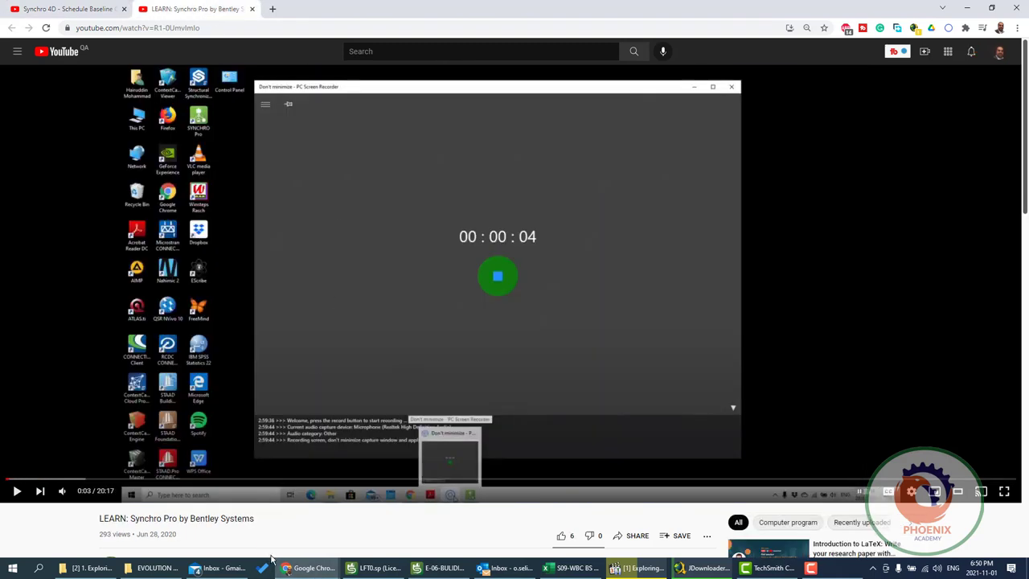
{"action": "mouse_move", "coordinate": [308, 568]}
{"action": "left_click", "coordinate": [403, 520]}
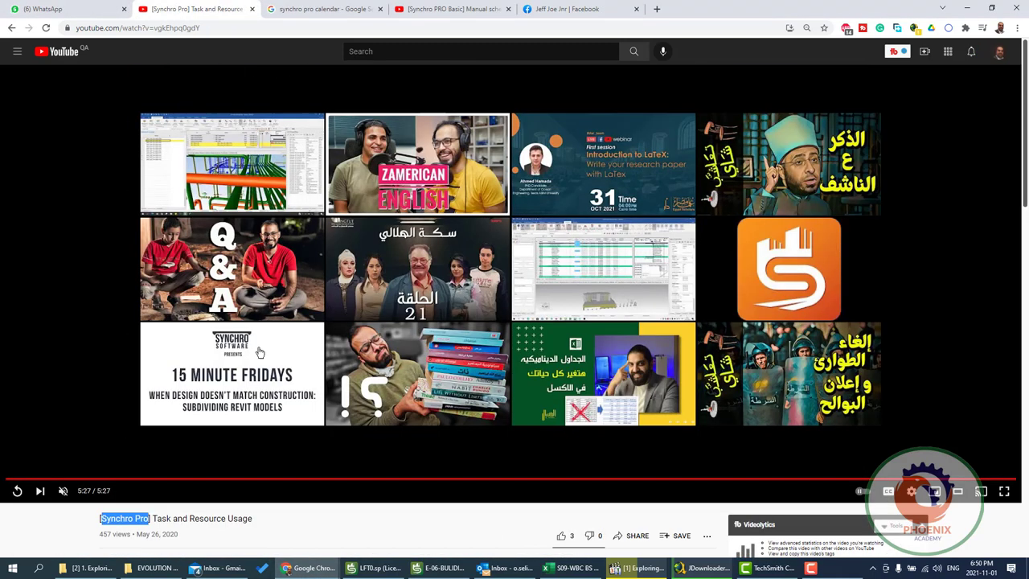
{"action": "left_click", "coordinate": [483, 9]}
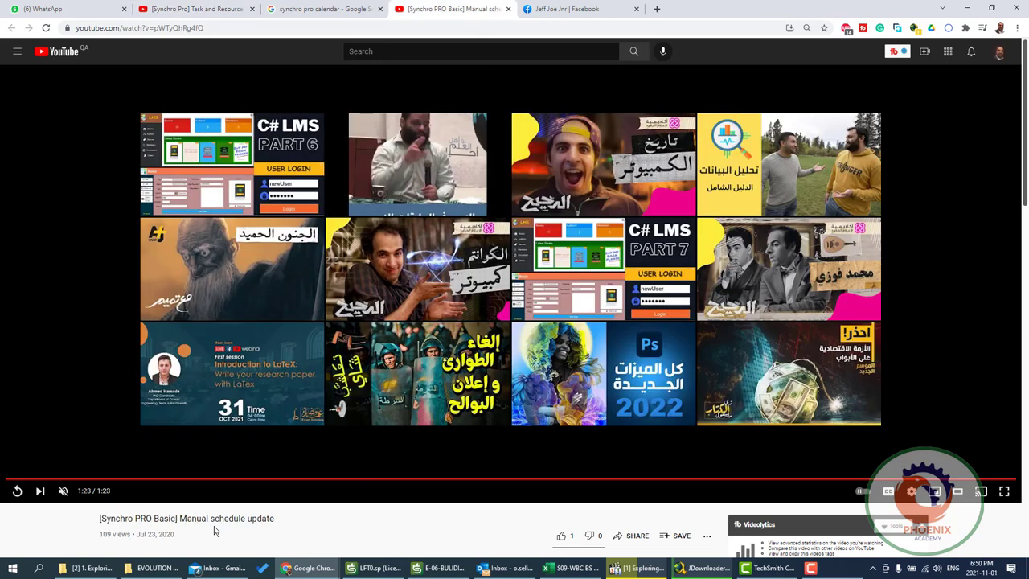
{"action": "left_click", "coordinate": [1018, 29]}
{"action": "mouse_move", "coordinate": [917, 87]}
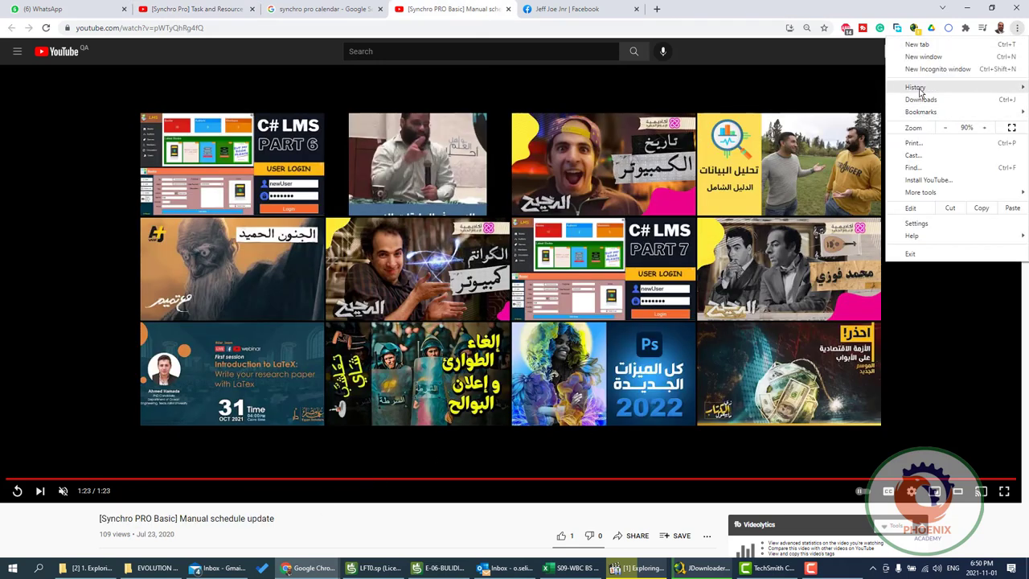